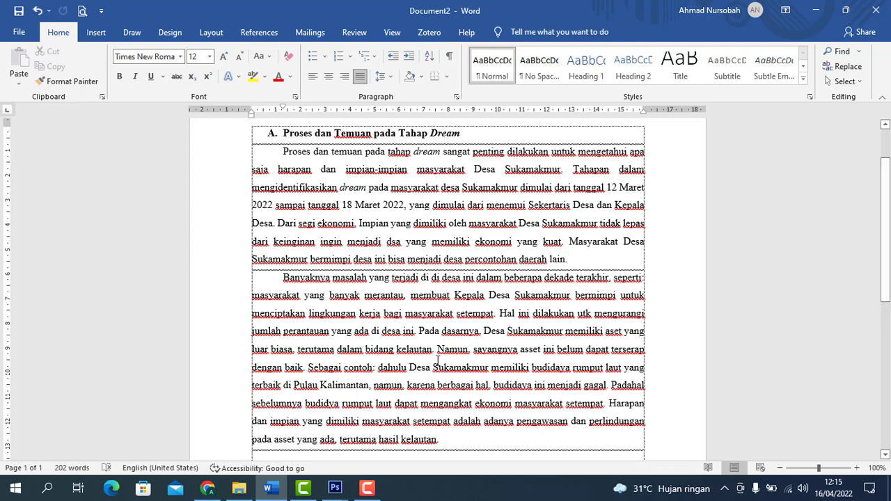
- Copy the Kamus Indo ShotaEdu dictionary file from the Downloads folder
left_click(236, 492)
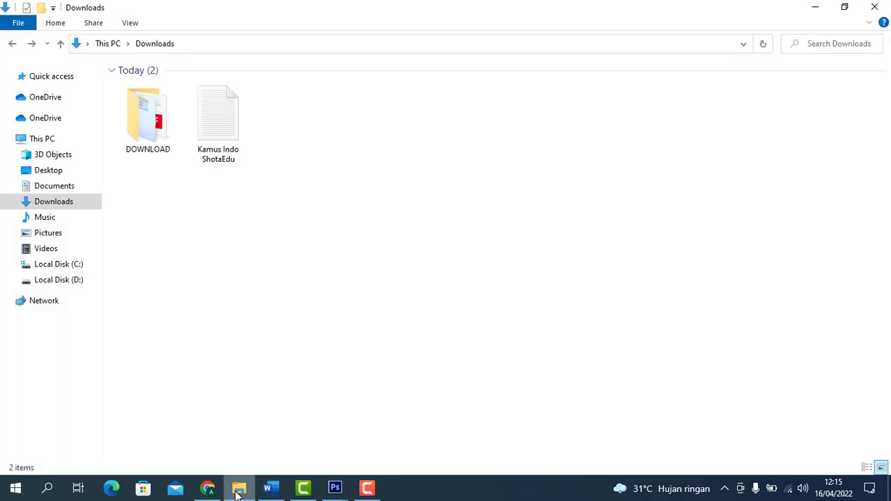
left_click(236, 120)
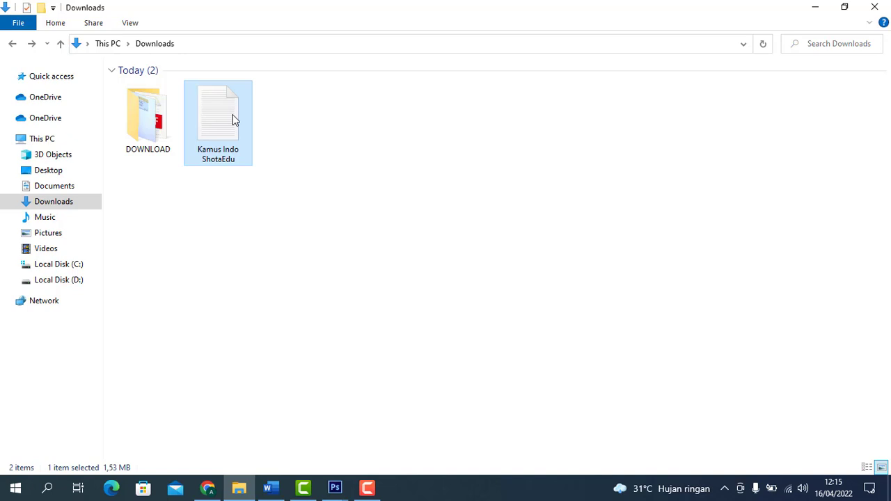
right_click(233, 120)
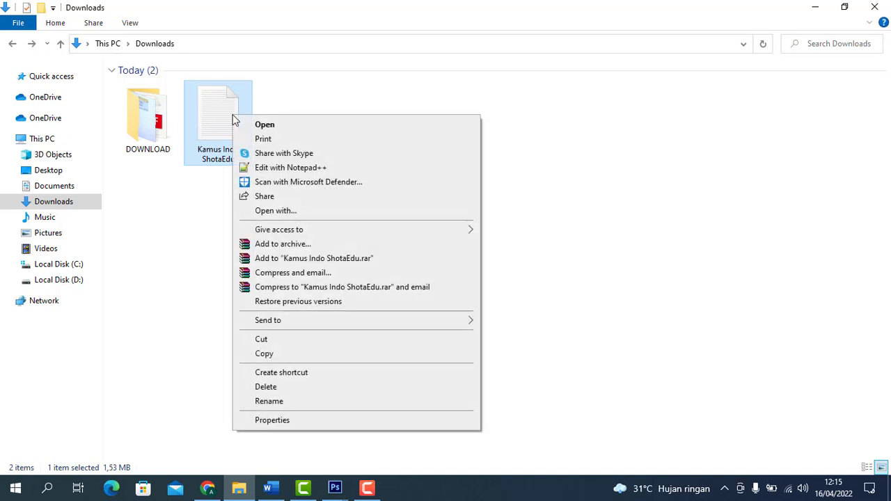
left_click(300, 354)
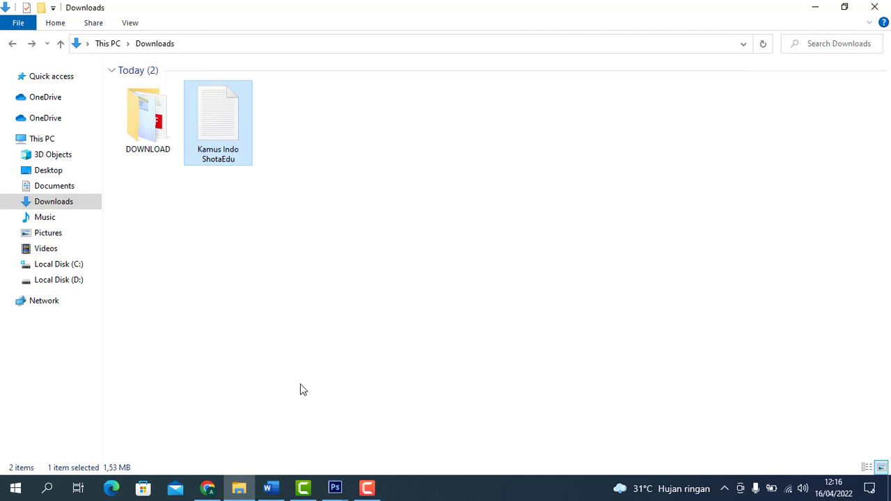
mouse_move(271, 488)
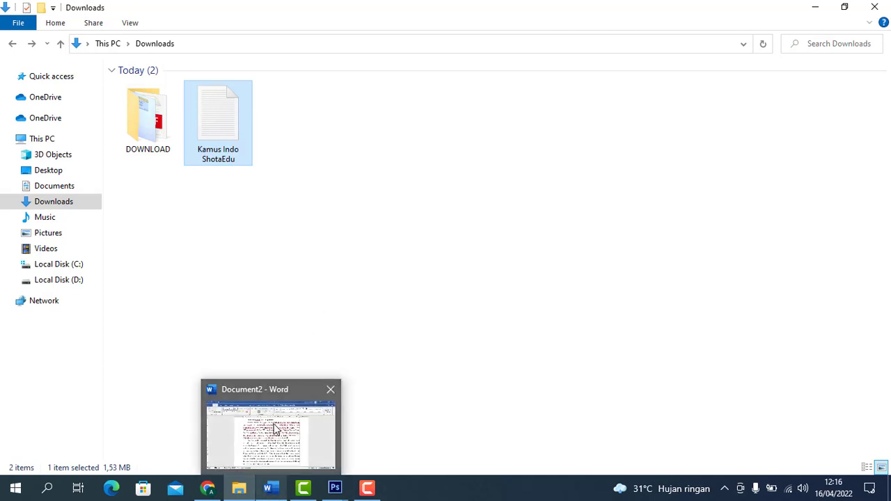
left_click(275, 429)
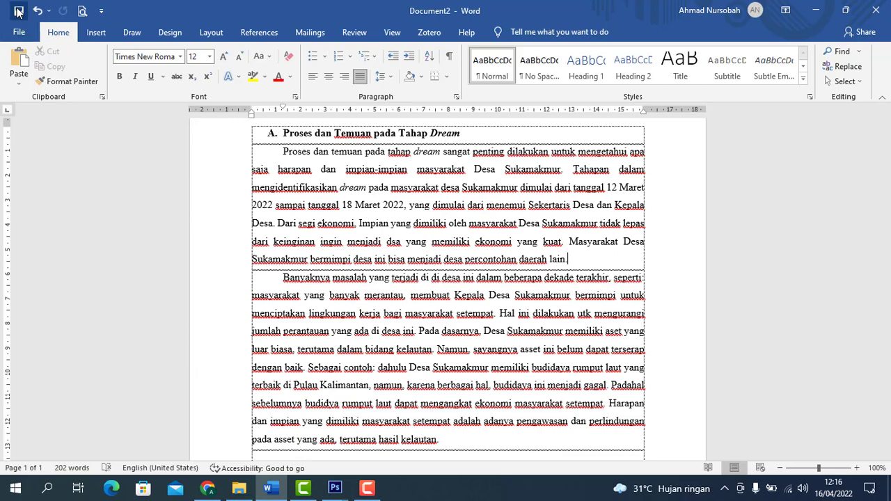
- Open the Custom Dictionaries list from File > Options > Proofing
left_click(19, 32)
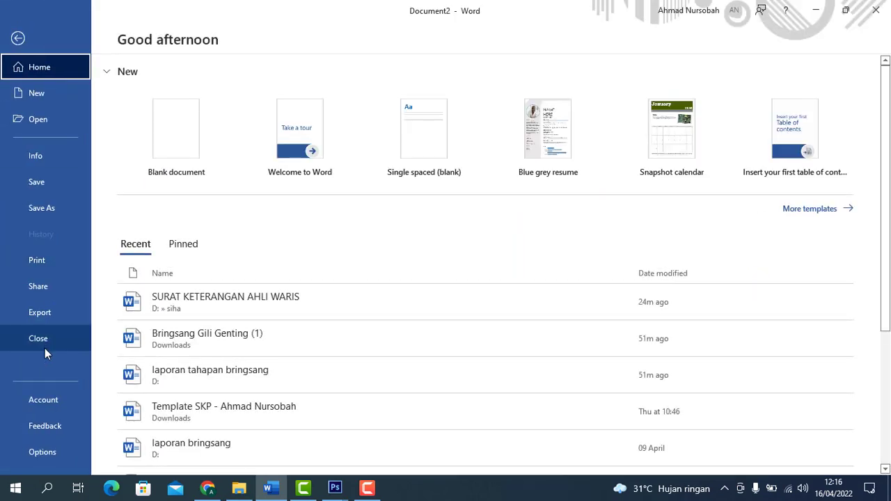
left_click(43, 452)
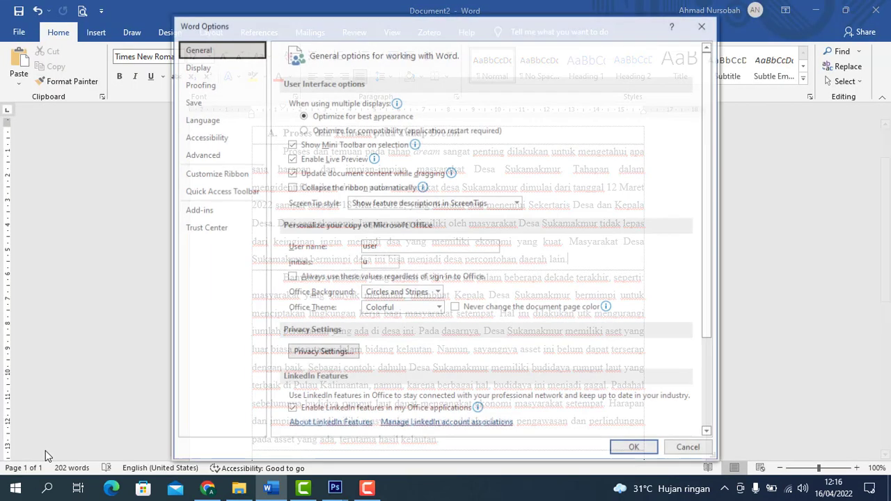
left_click(214, 87)
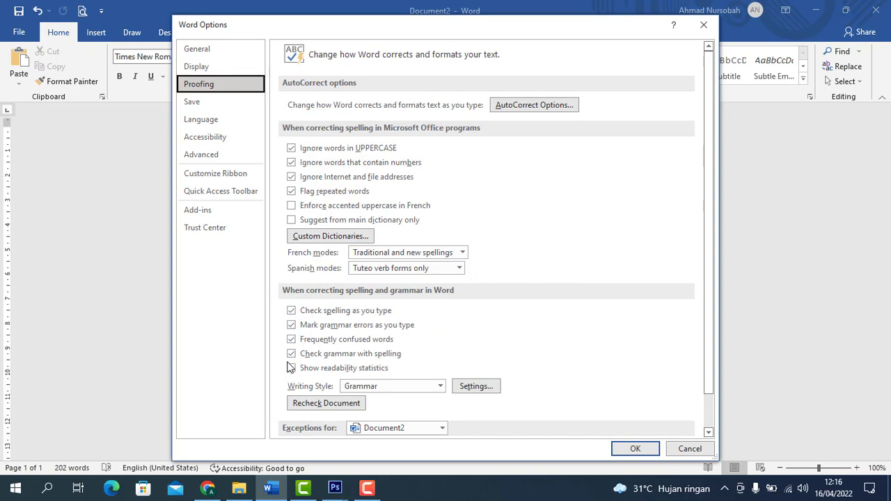
left_click(310, 237)
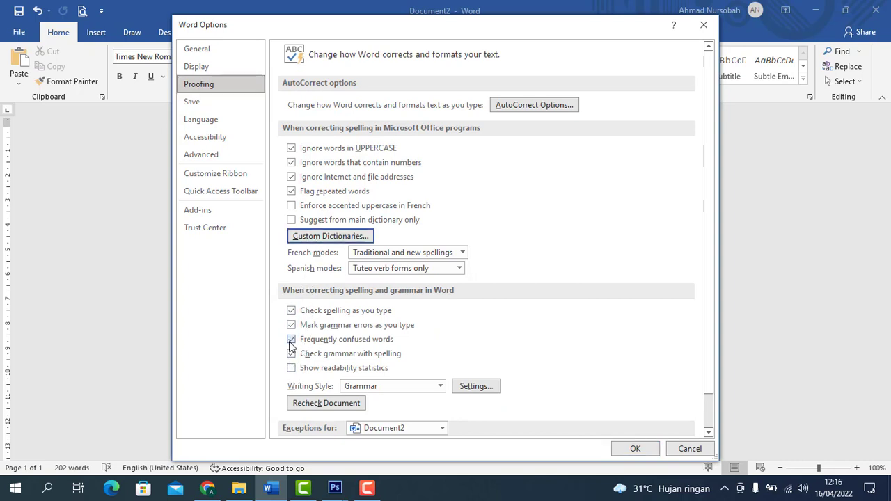
left_click(312, 237)
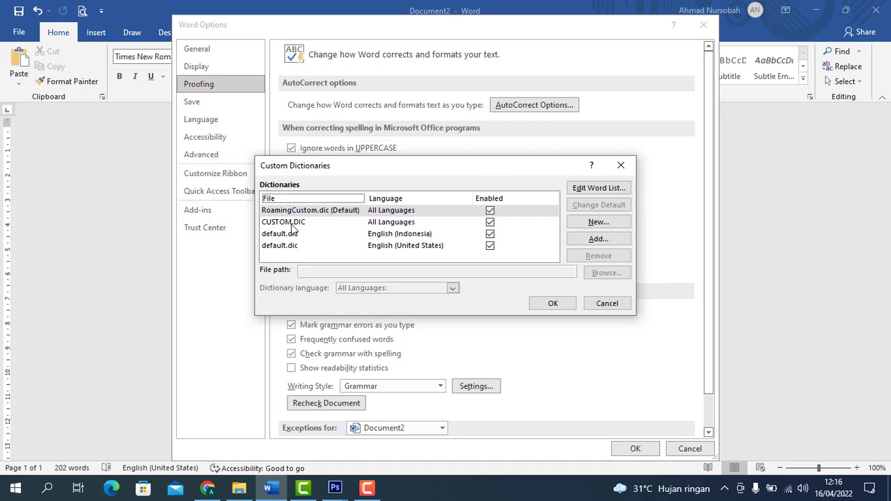
- Paste the Kamus Indo ShotaEdu file into the UProof folder from the Add dictionary browser
left_click(292, 223)
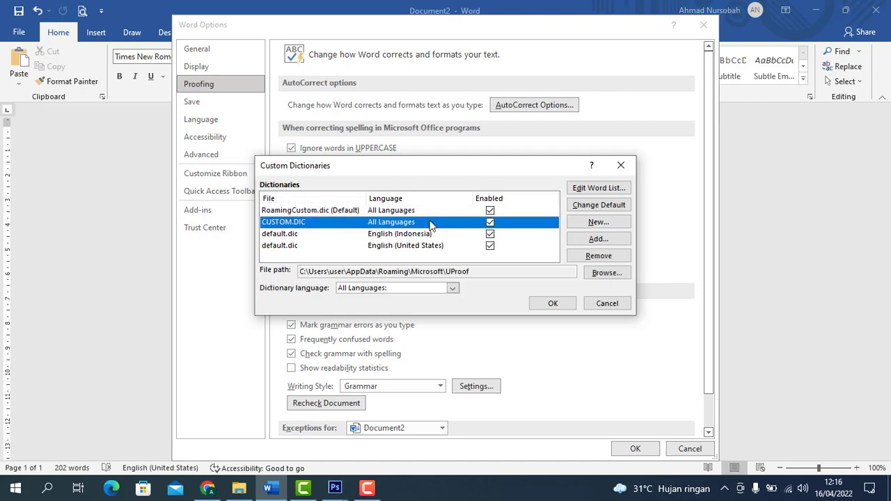
left_click(601, 240)
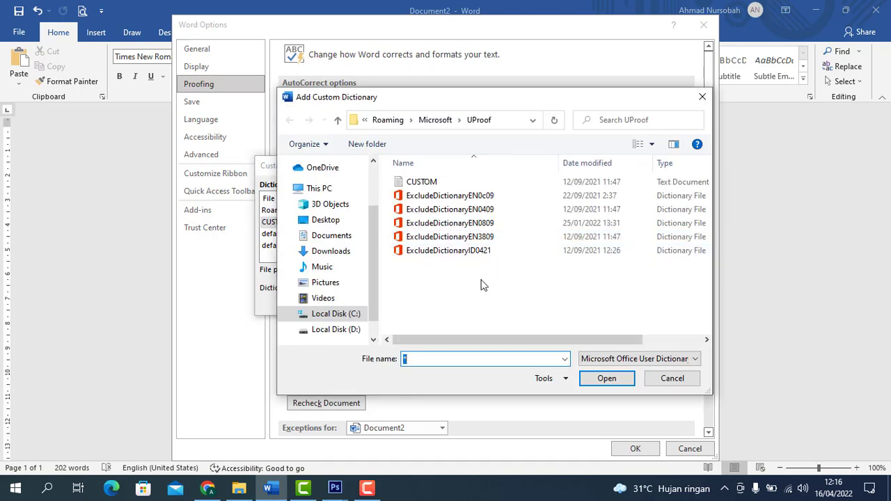
left_click(483, 287)
right_click(481, 282)
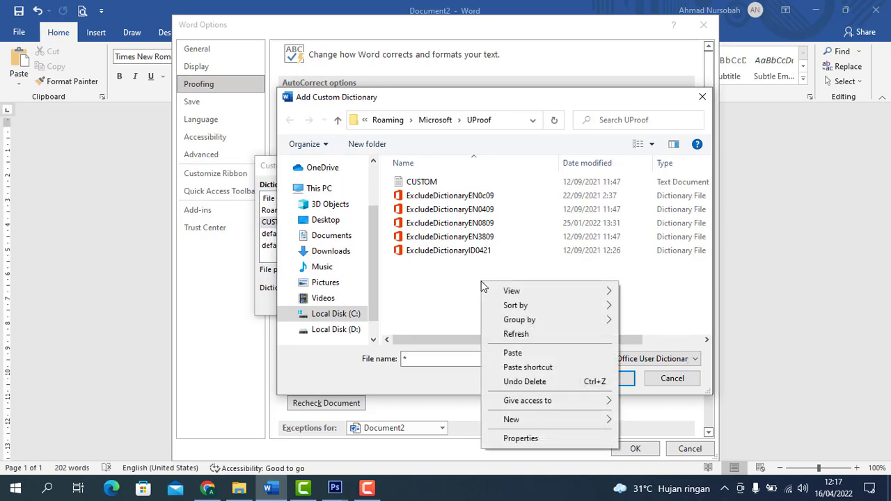
left_click(514, 354)
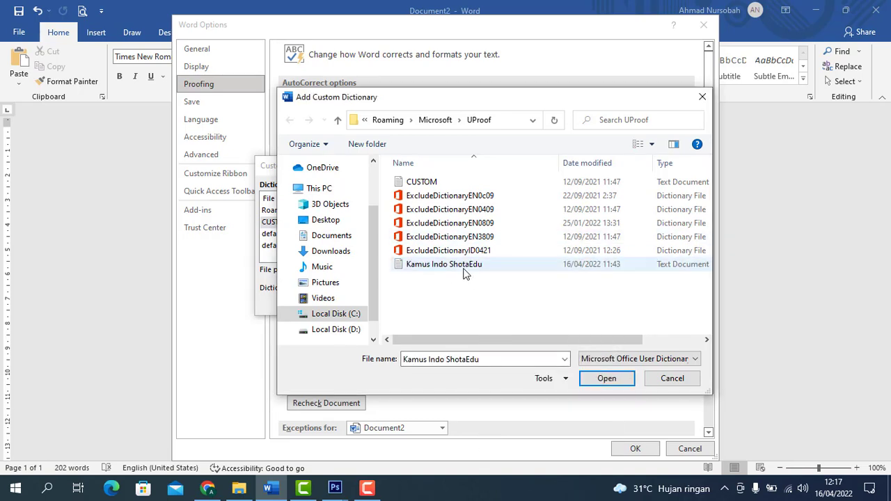
- Add Kamus Indo ShotaEdu.DIC as an enabled custom dictionary and confirm the list
left_click(465, 272)
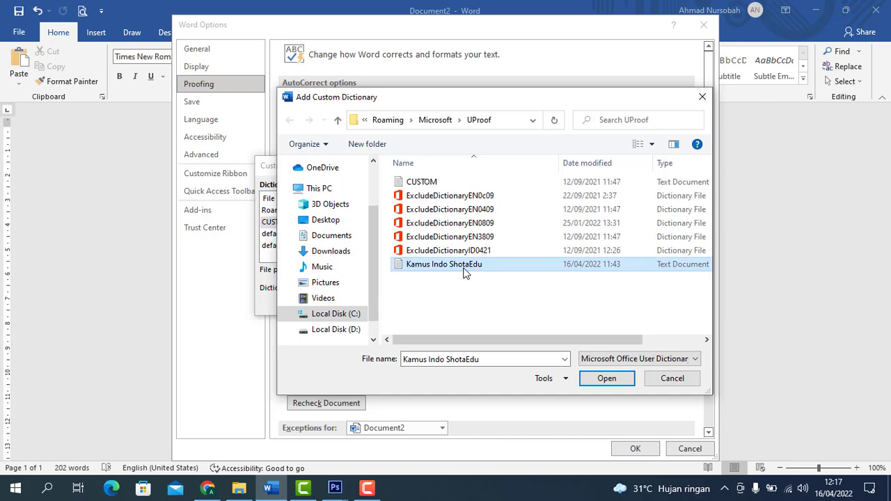
left_click(614, 384)
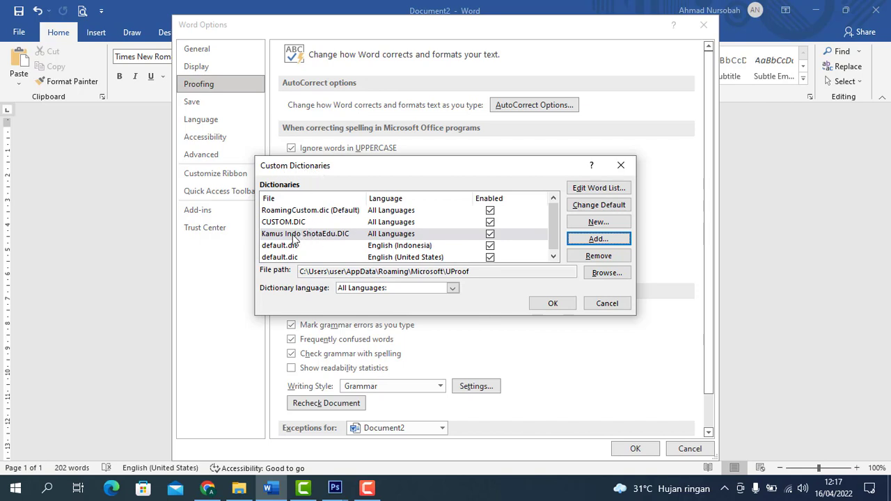
left_click(293, 237)
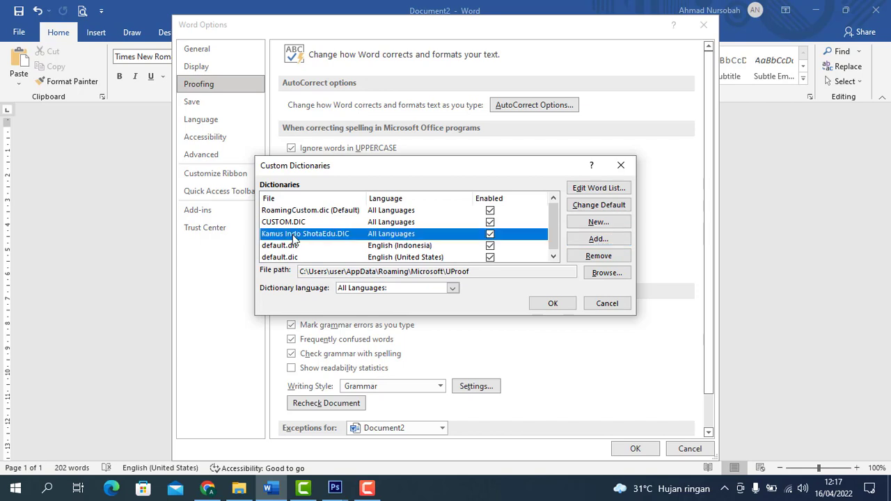
left_click(550, 304)
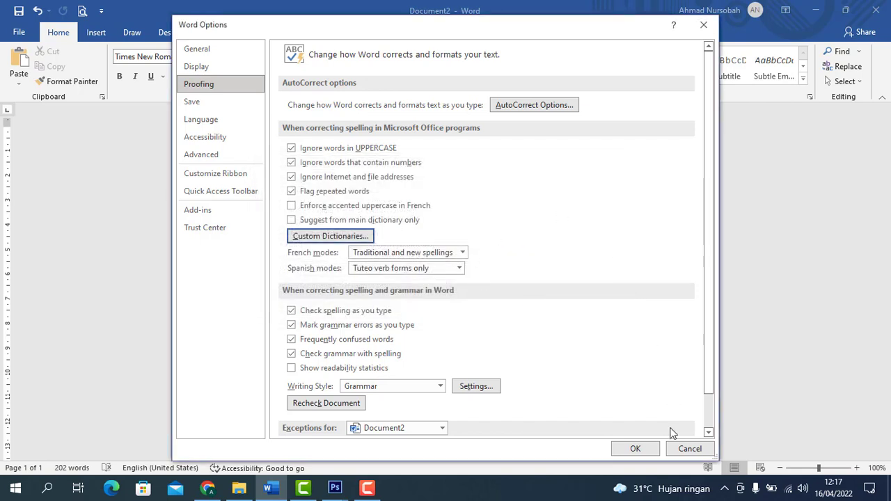
- Apply the new proofing settings and close Word Options
left_click(645, 449)
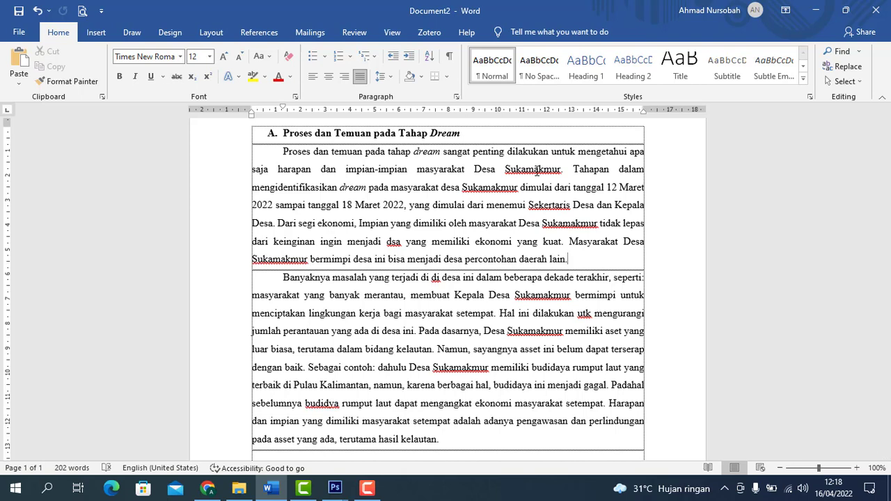
- Ignore all Sukamakmur, and correct Sekertaris to Sekretaris and dsa to desa
right_click(535, 170)
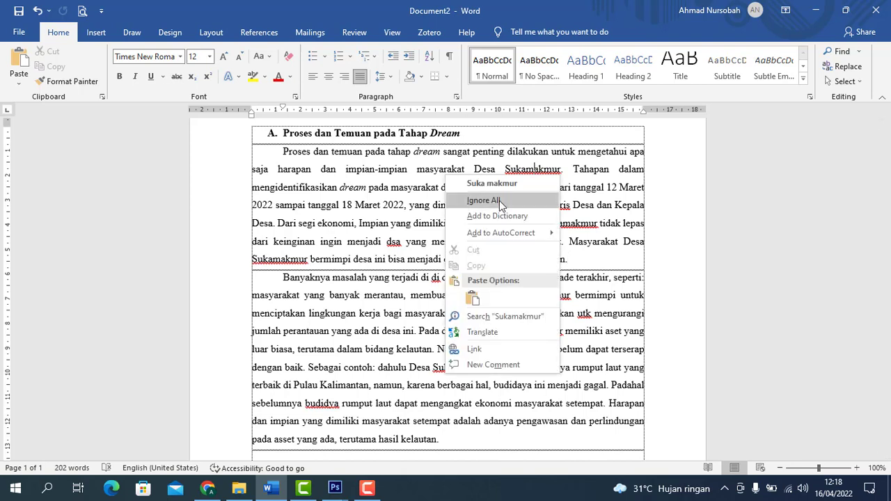
left_click(499, 200)
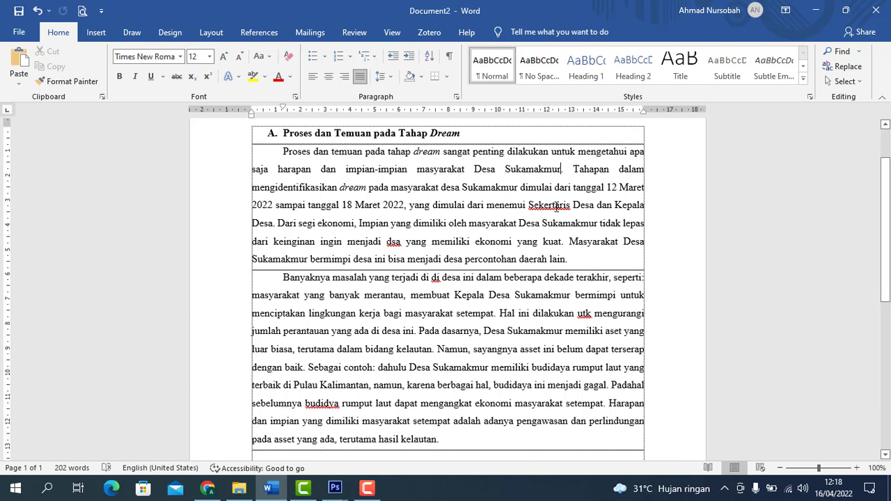
right_click(556, 206)
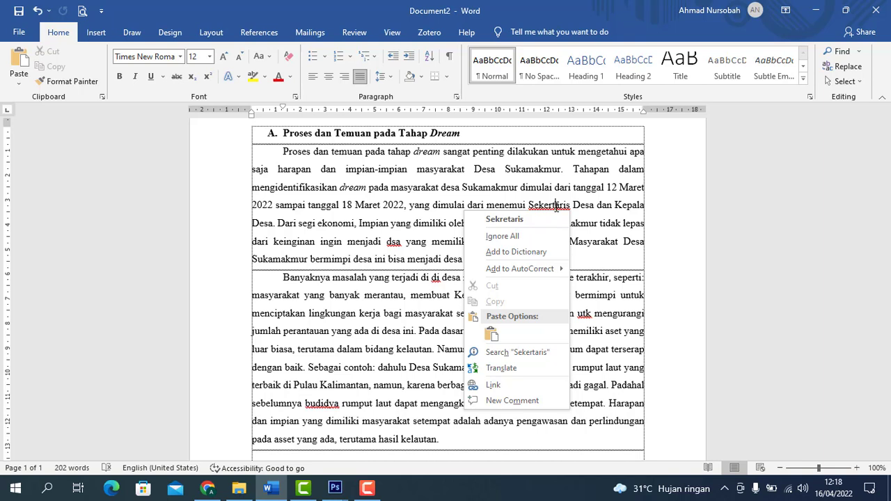
left_click(502, 221)
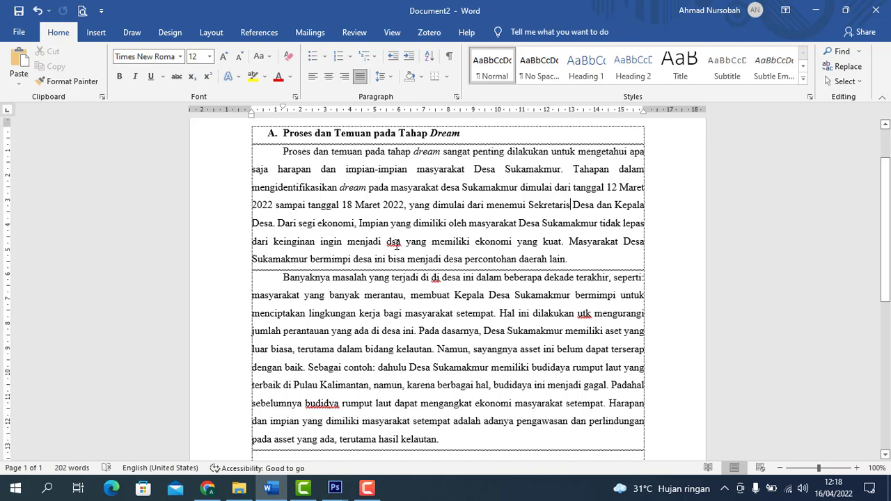
right_click(395, 243)
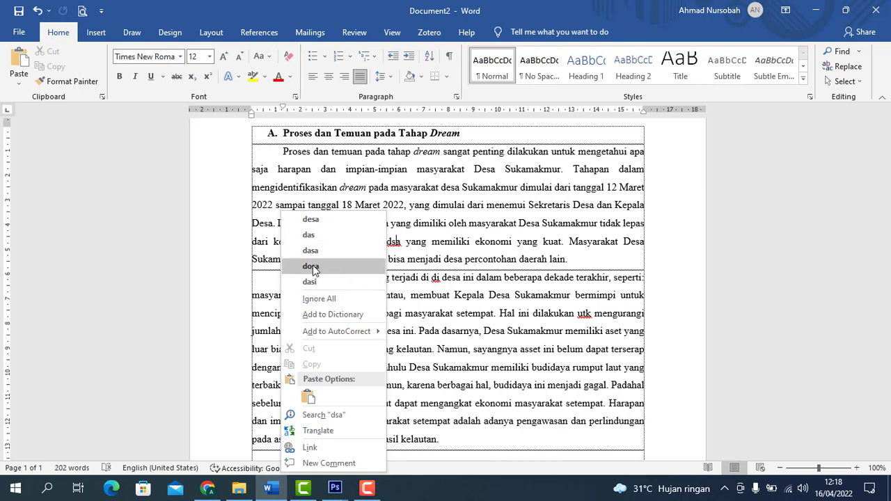
left_click(311, 220)
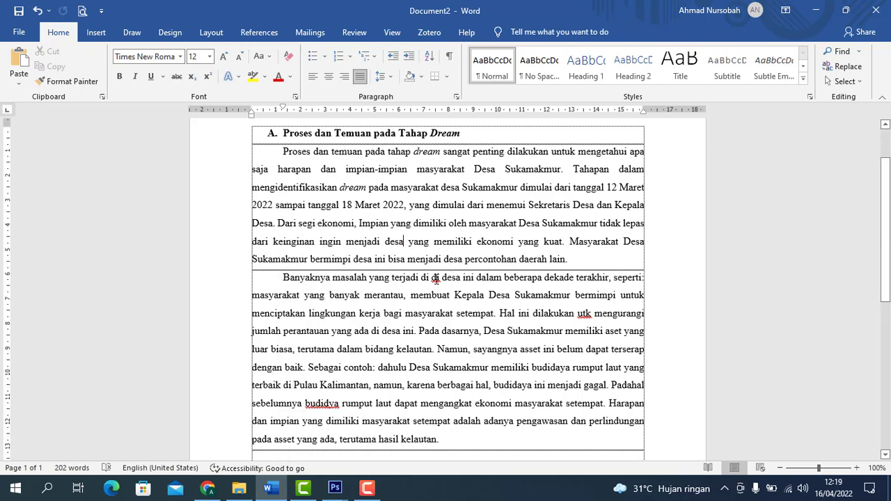
- Delete the repeated 'di', correct budidya to budidaya, and fix utk to untuk
right_click(436, 278)
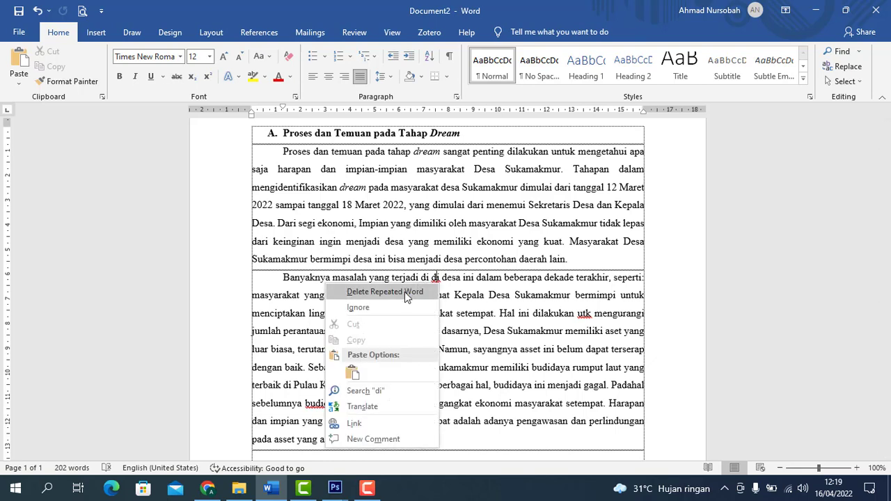
left_click(406, 293)
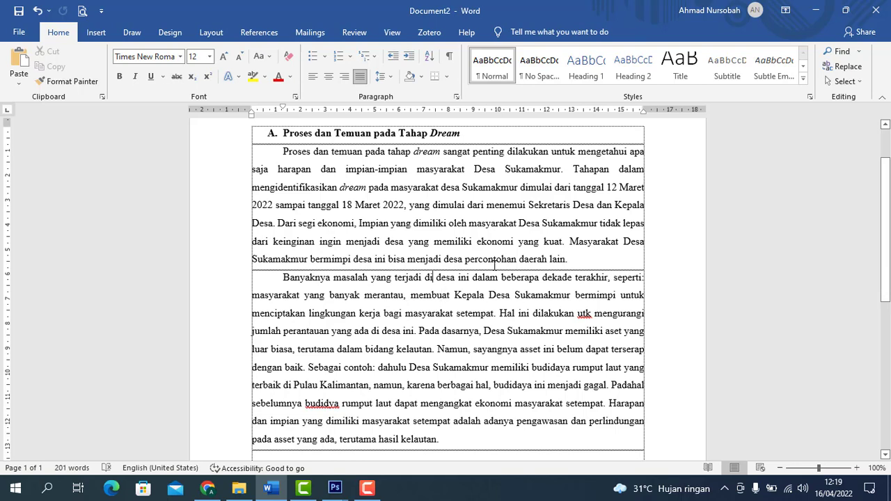
right_click(323, 404)
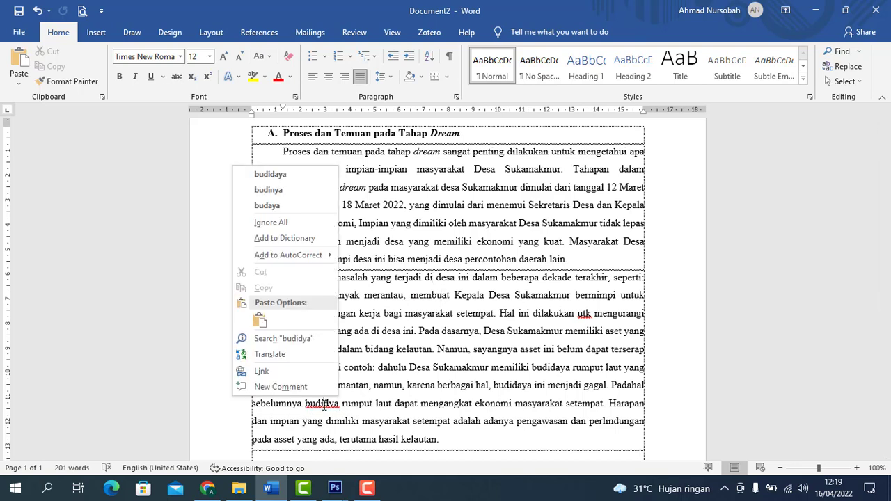
left_click(275, 175)
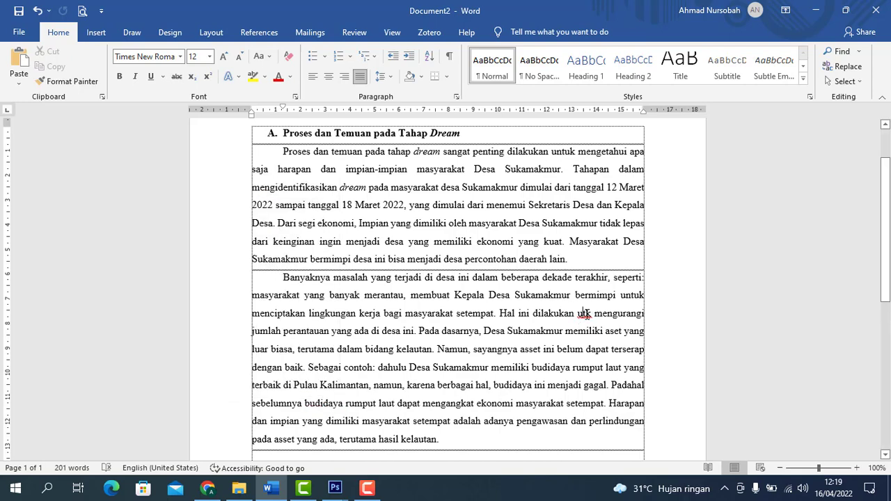
right_click(585, 315)
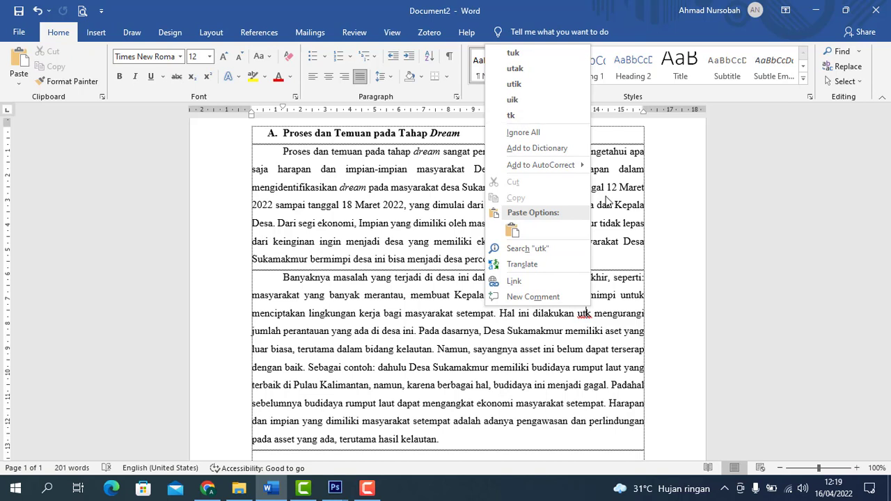
left_click(584, 313)
type("nt")
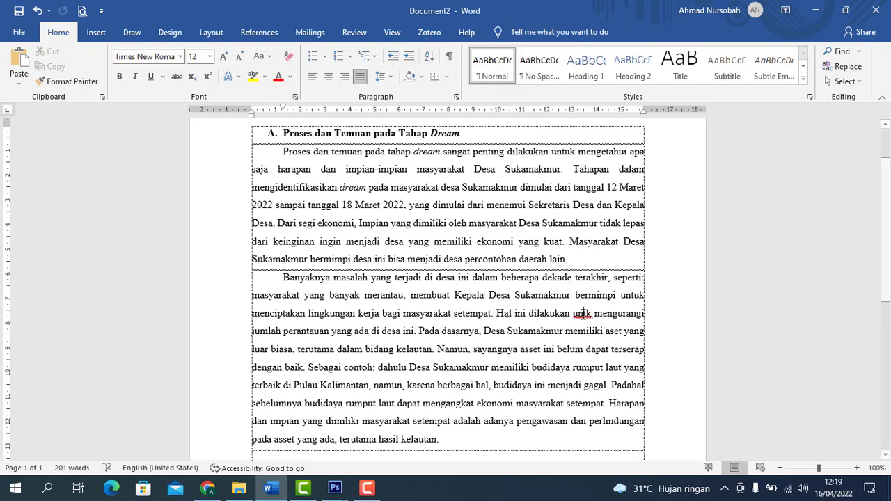
type("u")
key("Right")
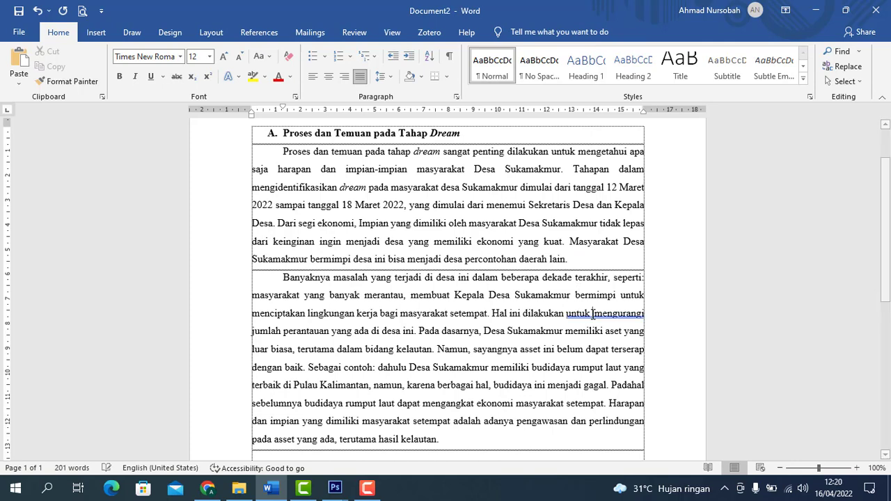